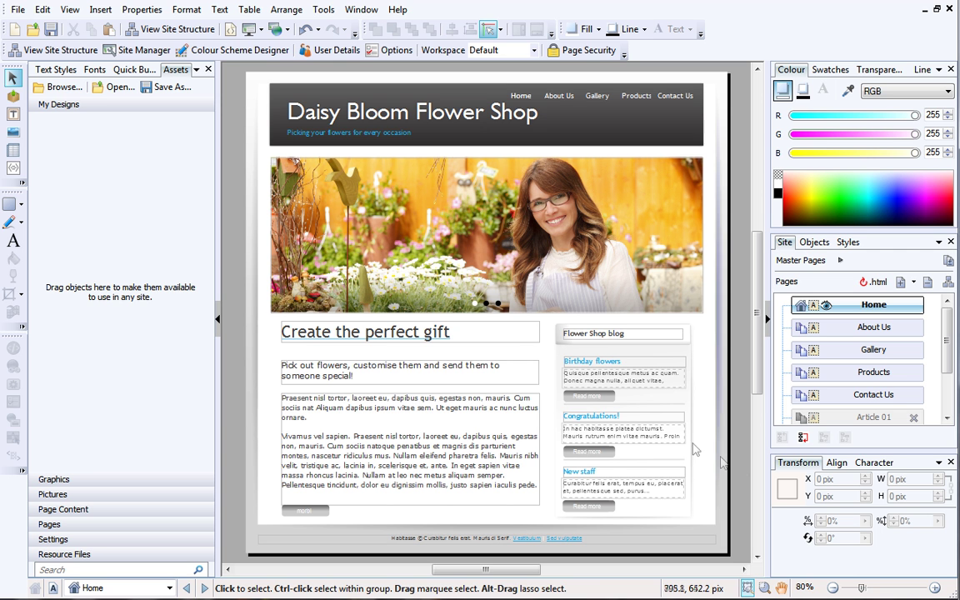
Start Publish to Web with existing hosting details and name the account 'Daisy Bloom'.
{"action": "left_click", "coordinate": [288, 31]}
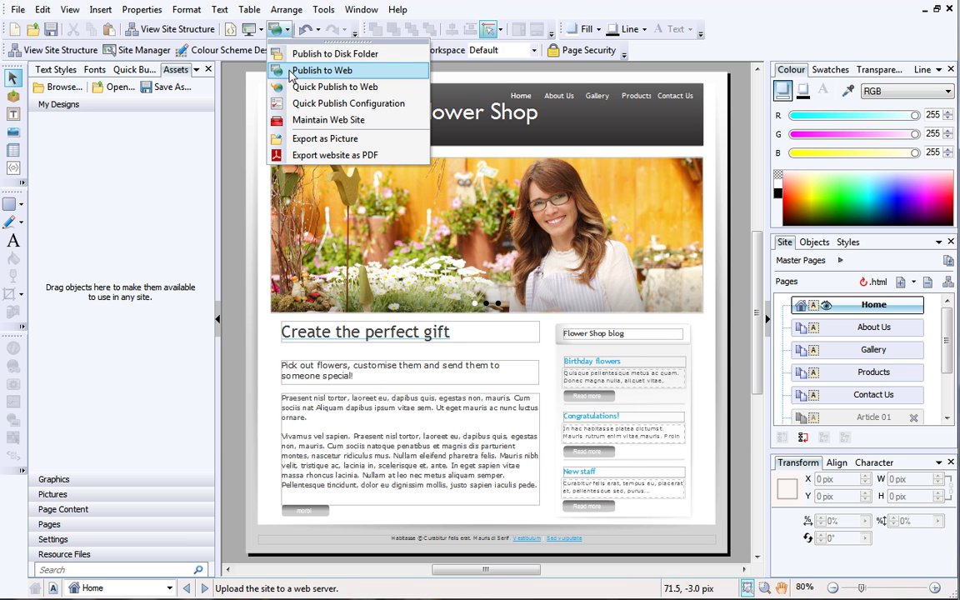
{"action": "left_click", "coordinate": [291, 73]}
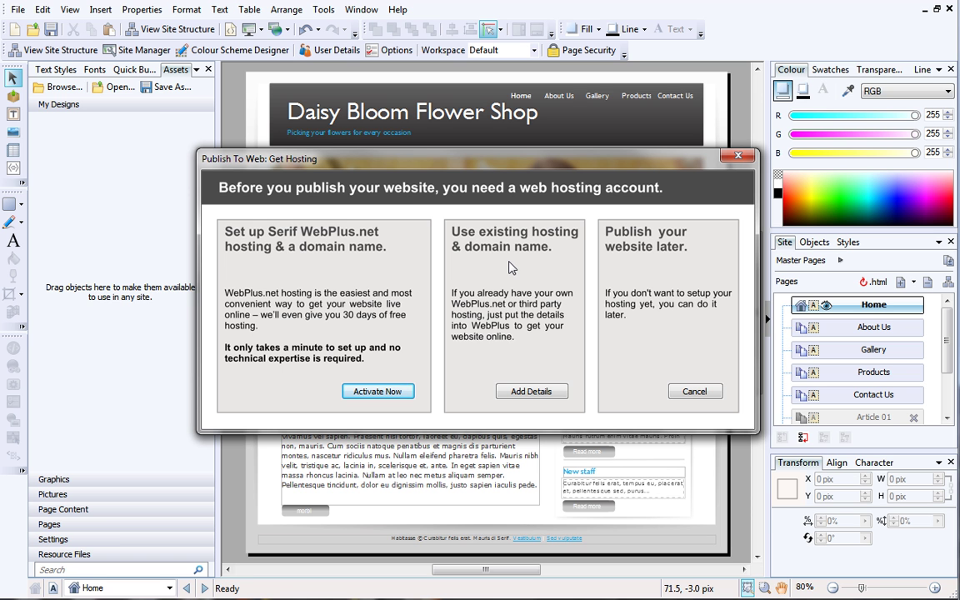
{"action": "left_click", "coordinate": [525, 392]}
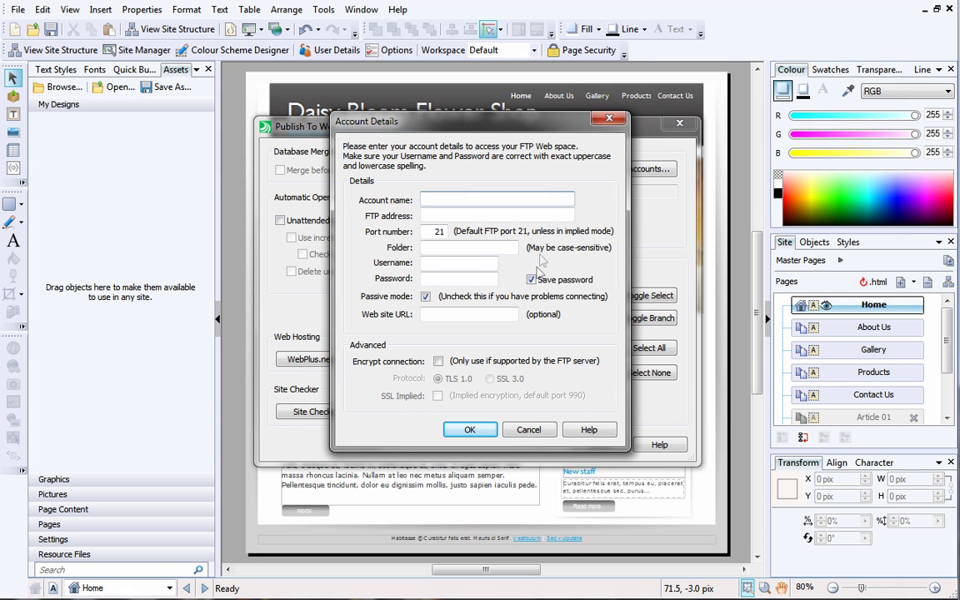
{"action": "type", "text": "Daisy Bloom"}
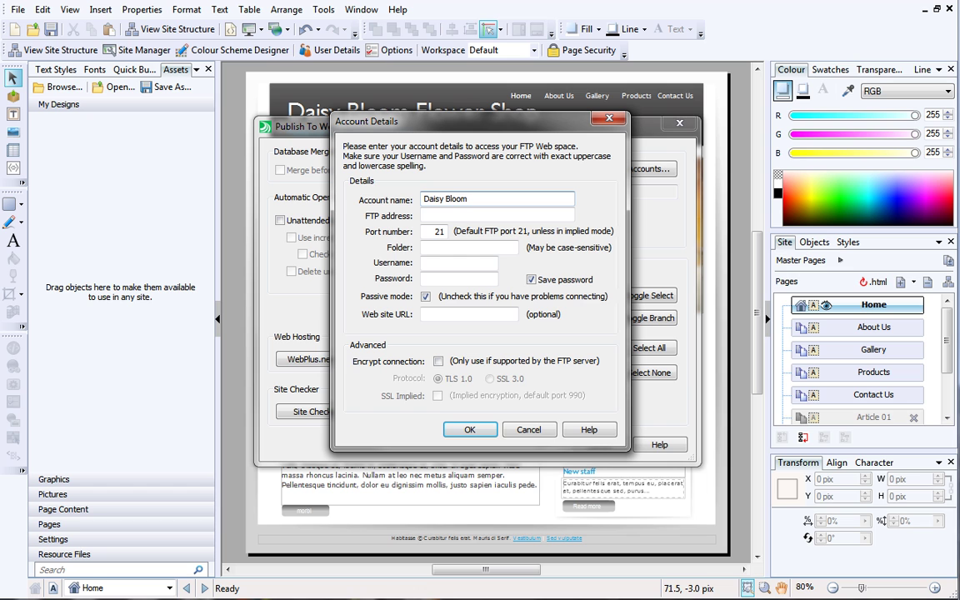
{"action": "left_click", "coordinate": [549, 215]}
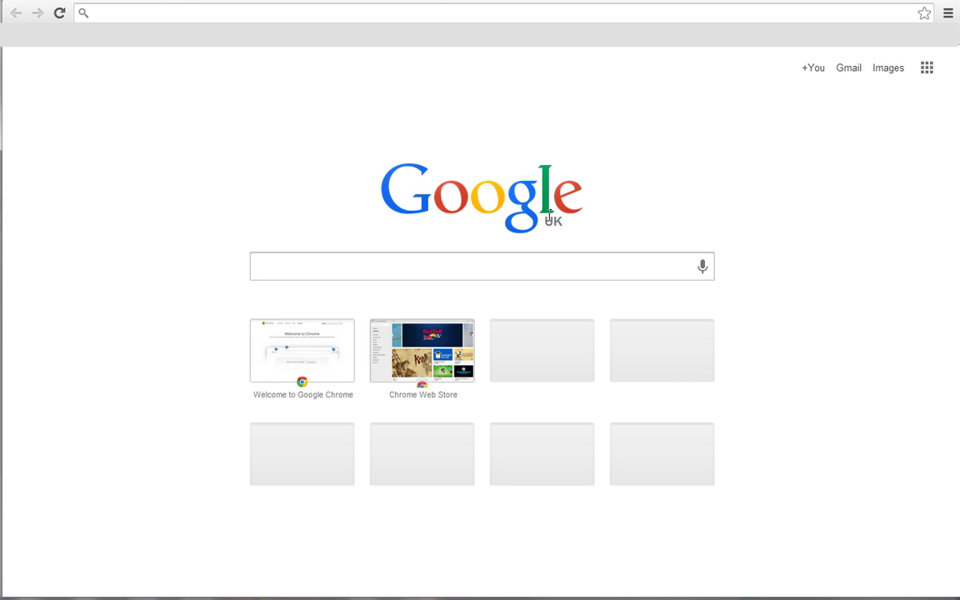
{"action": "left_click", "coordinate": [424, 10]}
{"action": "type", "text": "ww"}
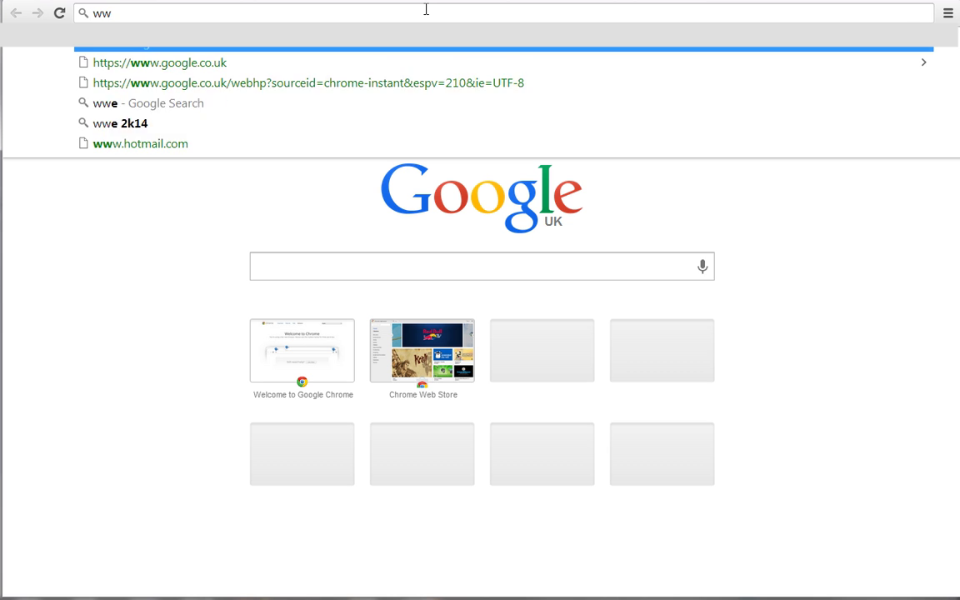
{"action": "type", "text": "w.serif.com"}
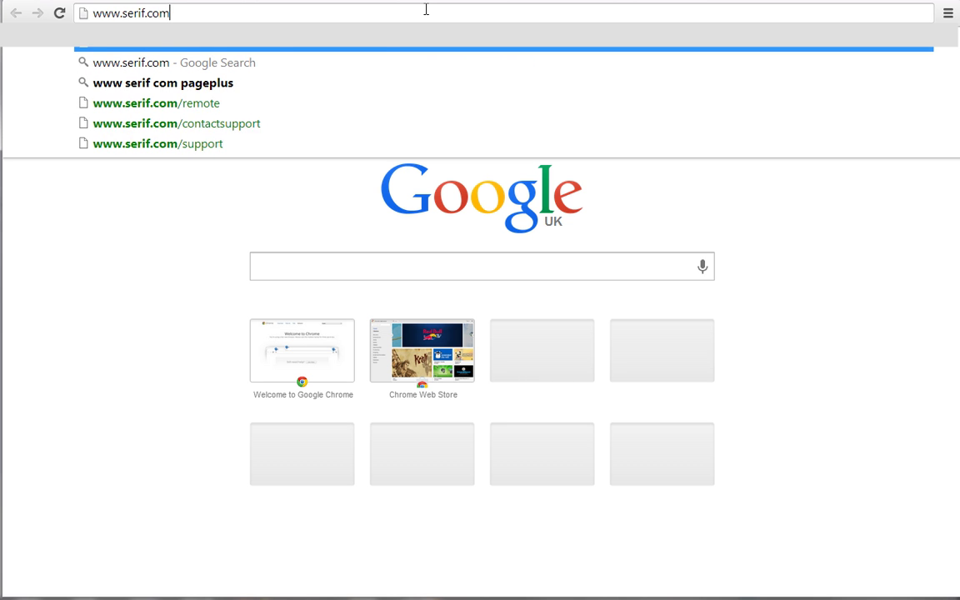
{"action": "key", "text": "Return"}
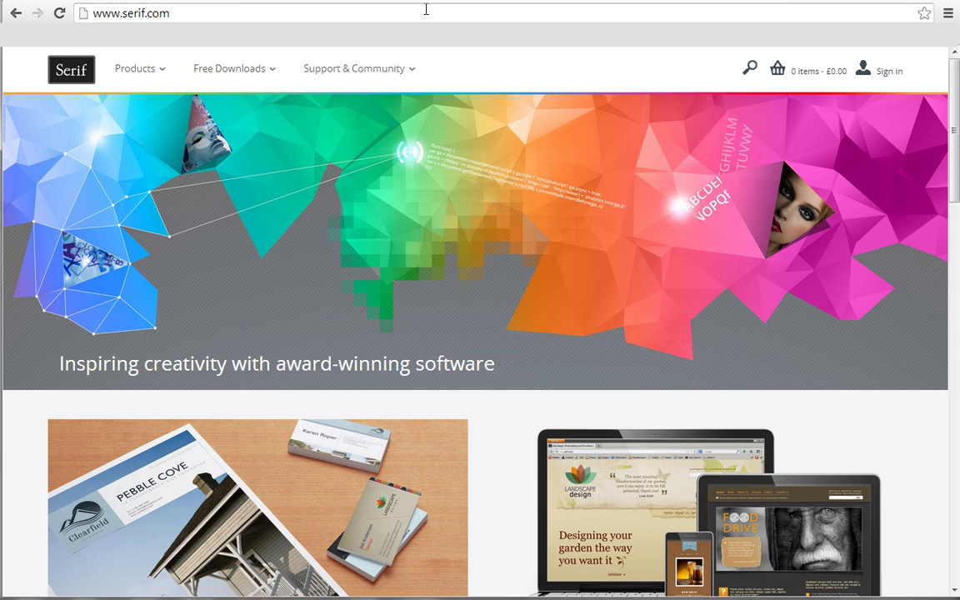
Sign in to Serif with the account e-mail and enter the account password.
{"action": "left_click", "coordinate": [884, 73]}
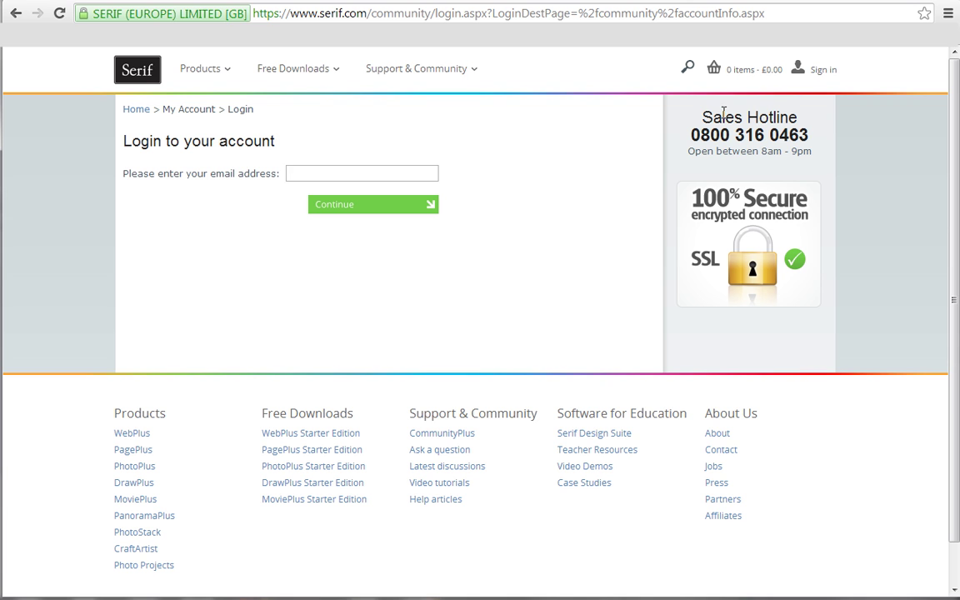
{"action": "left_click", "coordinate": [436, 171]}
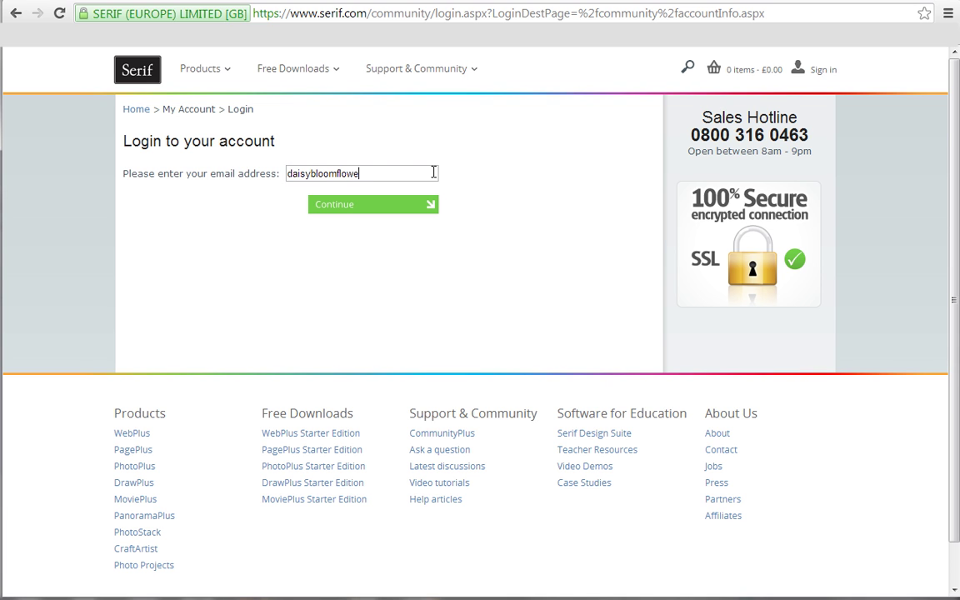
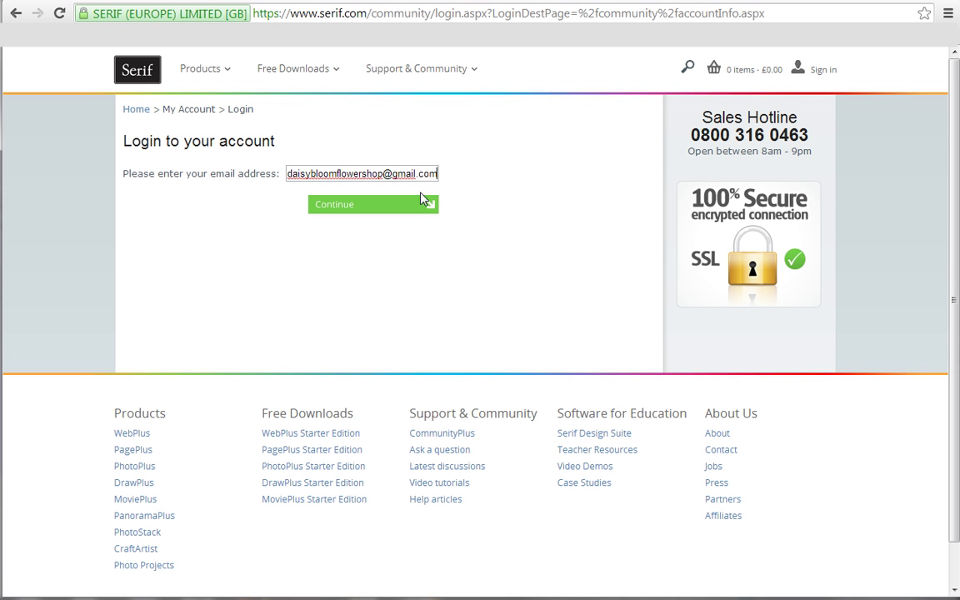
{"action": "left_click", "coordinate": [409, 208]}
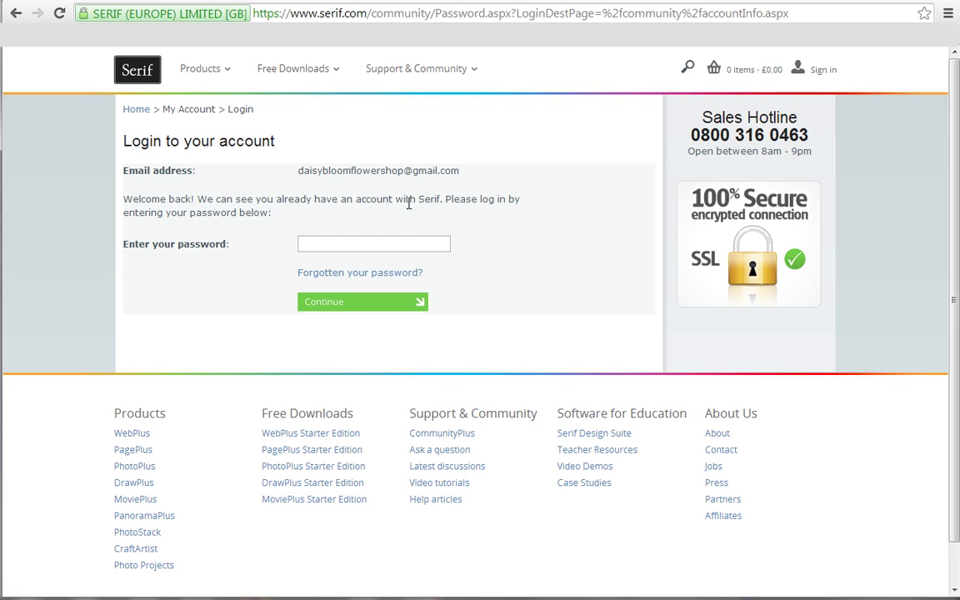
{"action": "type", "text": "••••••••••••"}
Log in and open Manage my WebPlus Hosting Accounts to see the FTP details.
{"action": "left_click", "coordinate": [394, 305]}
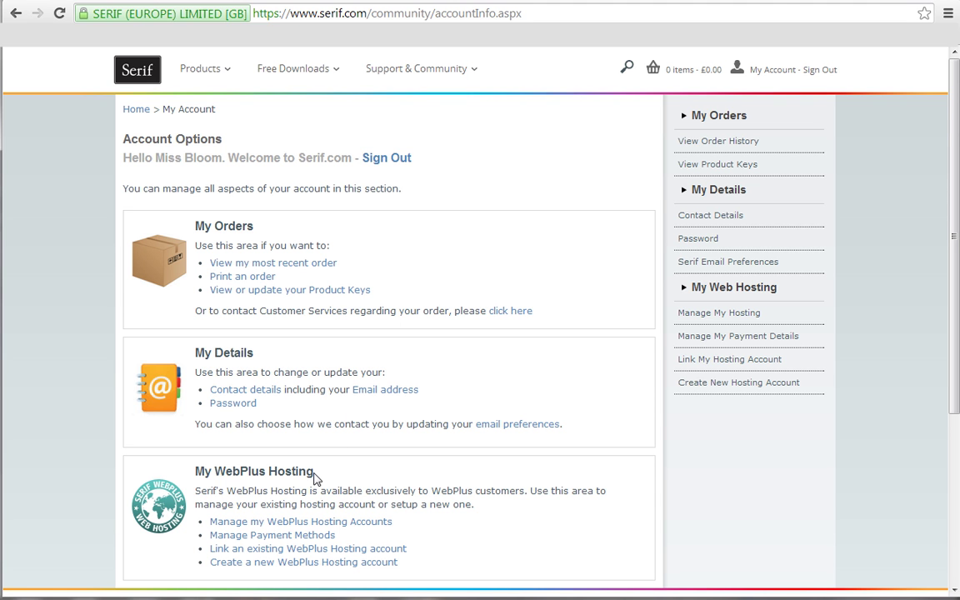
{"action": "left_click", "coordinate": [369, 529]}
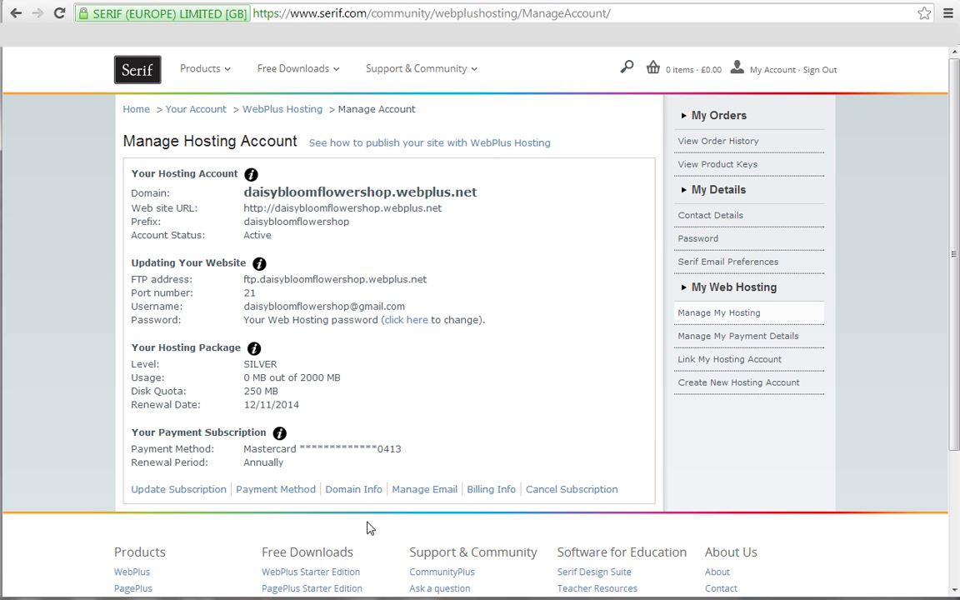
{"action": "key", "text": "alt+Tab"}
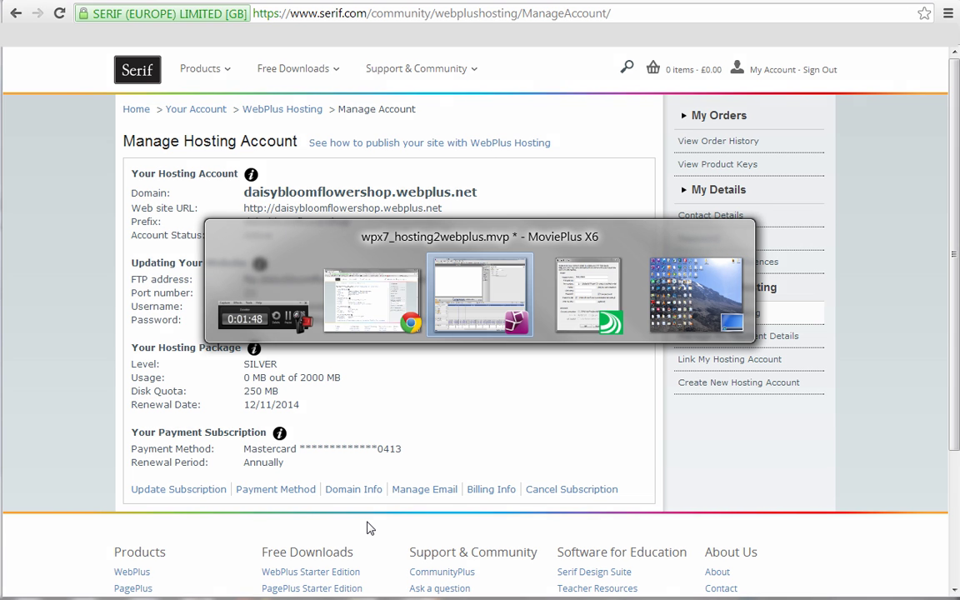
{"action": "key", "text": "alt+Tab"}
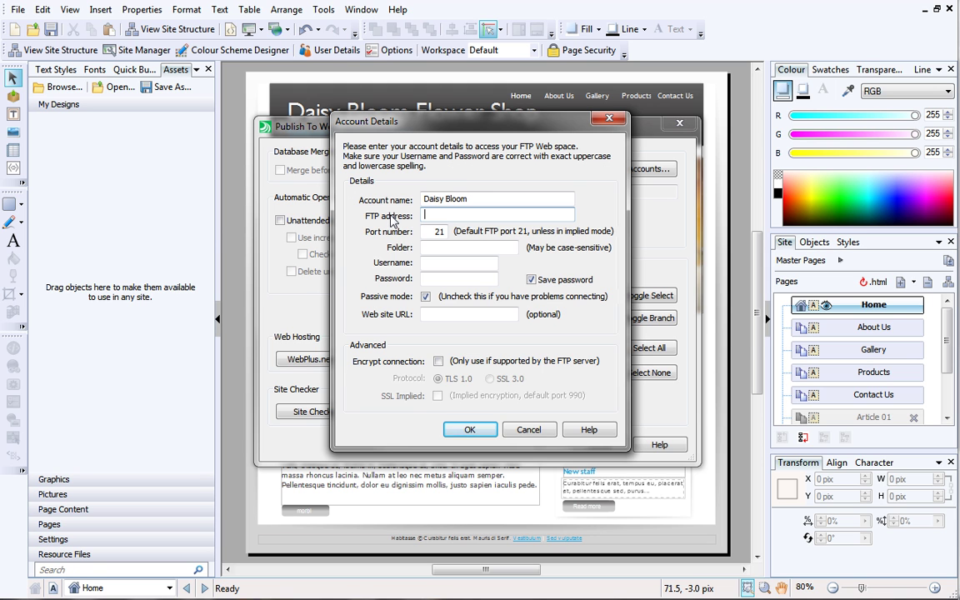
{"action": "key", "text": "alt+Tab"}
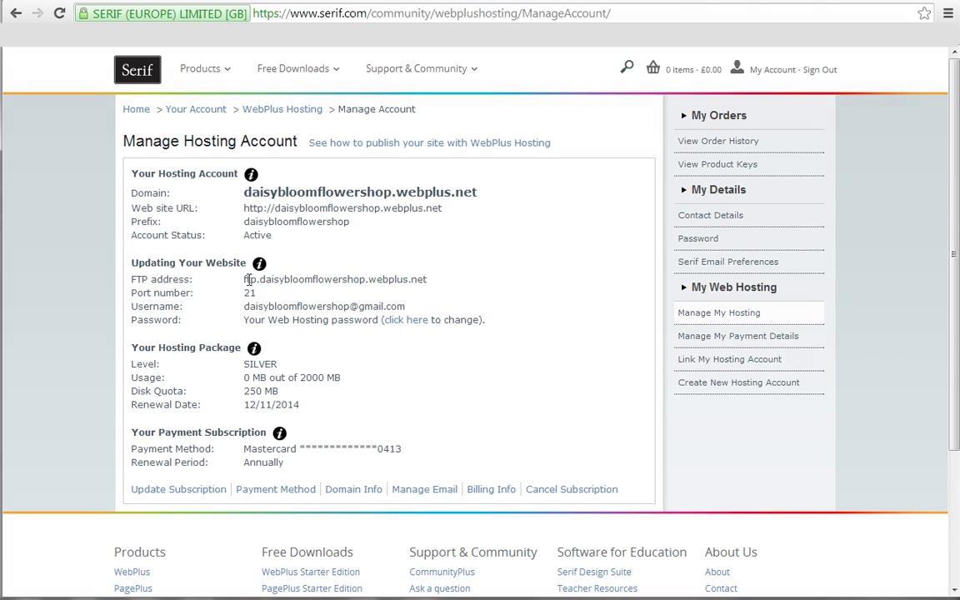
Copy the hosting FTP address from the page and return to WebPlus.
{"action": "left_click_drag", "start_coordinate": [244, 279], "coordinate": [428, 283]}
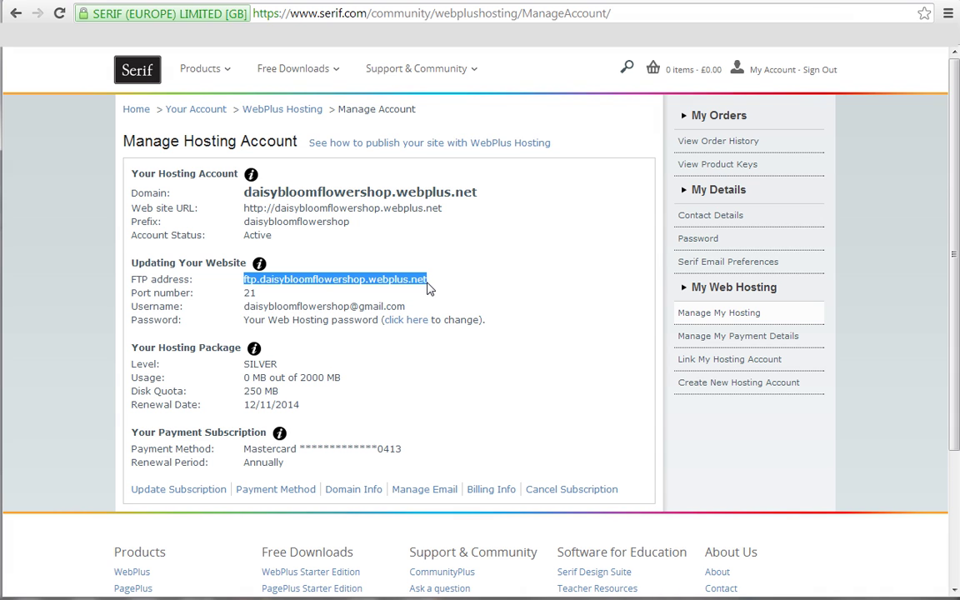
{"action": "right_click", "coordinate": [394, 280]}
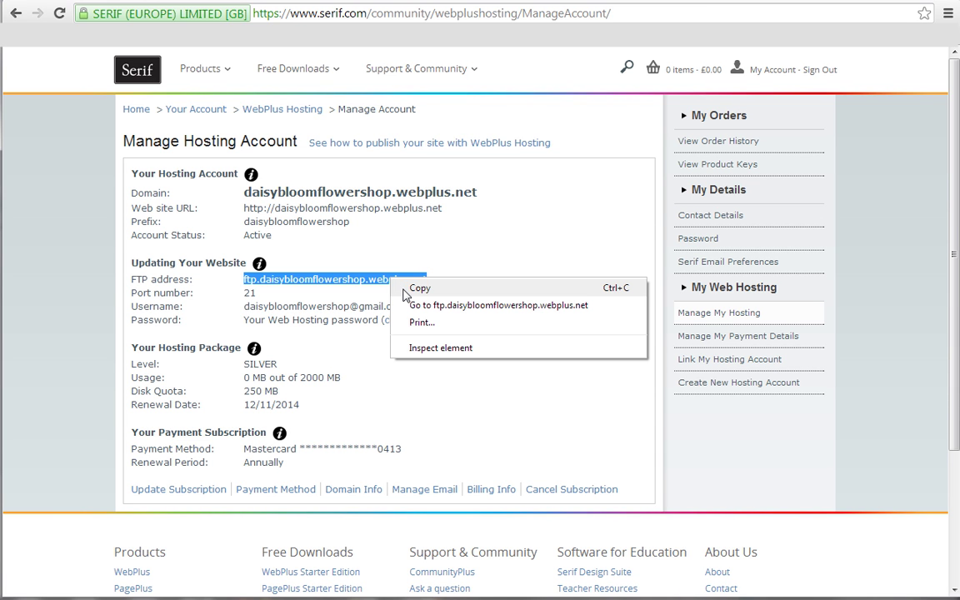
{"action": "left_click", "coordinate": [403, 290]}
{"action": "key", "text": "alt+Tab"}
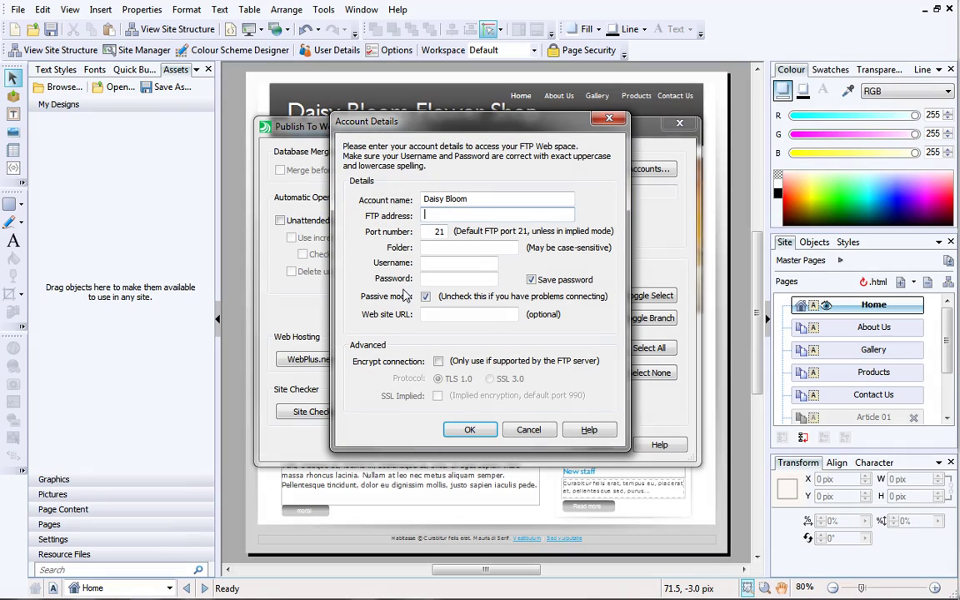
Paste ftp.daisybloomflowershop.webplus.net into the FTP address field.
{"action": "right_click", "coordinate": [437, 215]}
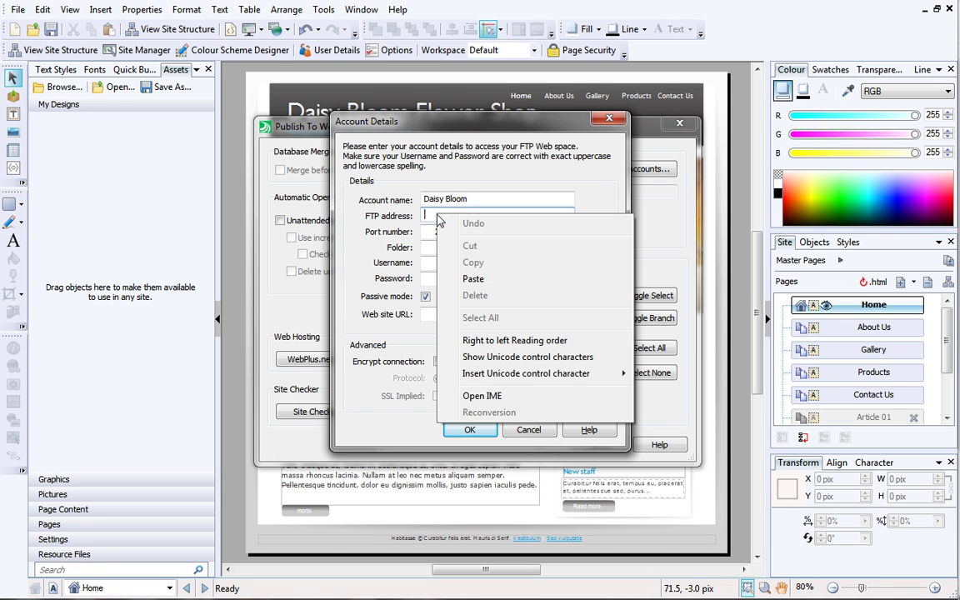
{"action": "left_click", "coordinate": [450, 281]}
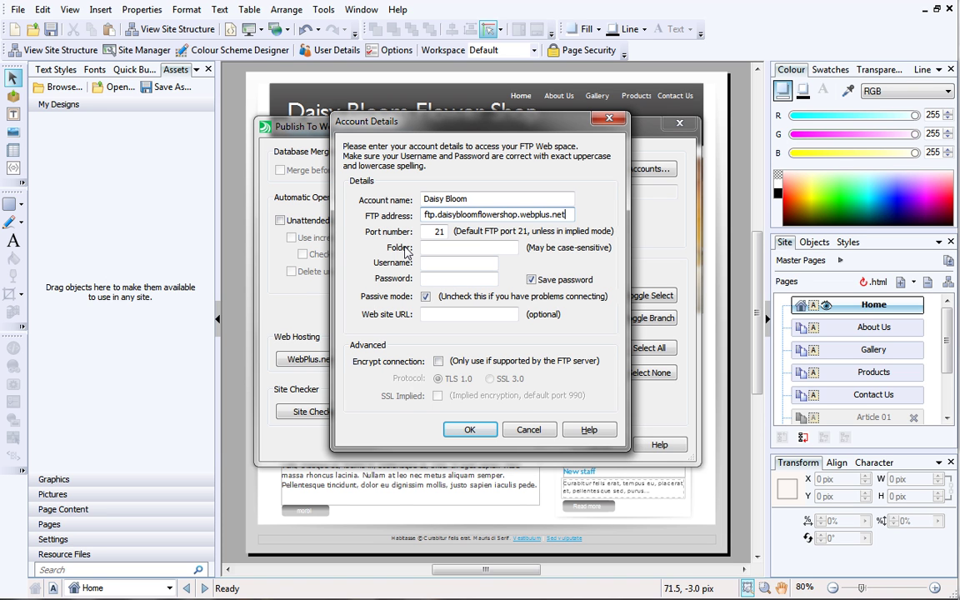
{"action": "key", "text": "alt+Tab"}
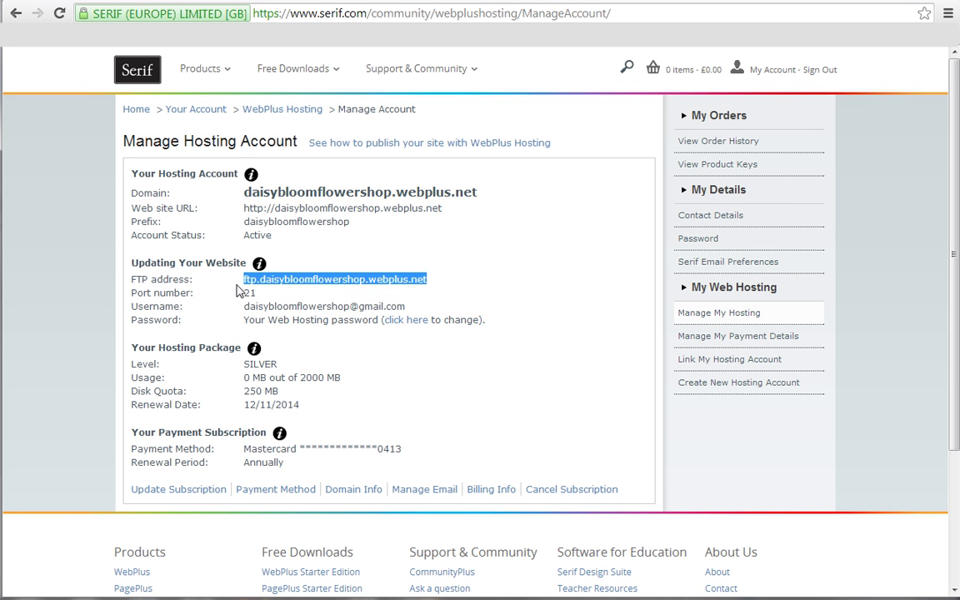
{"action": "left_click", "coordinate": [209, 336]}
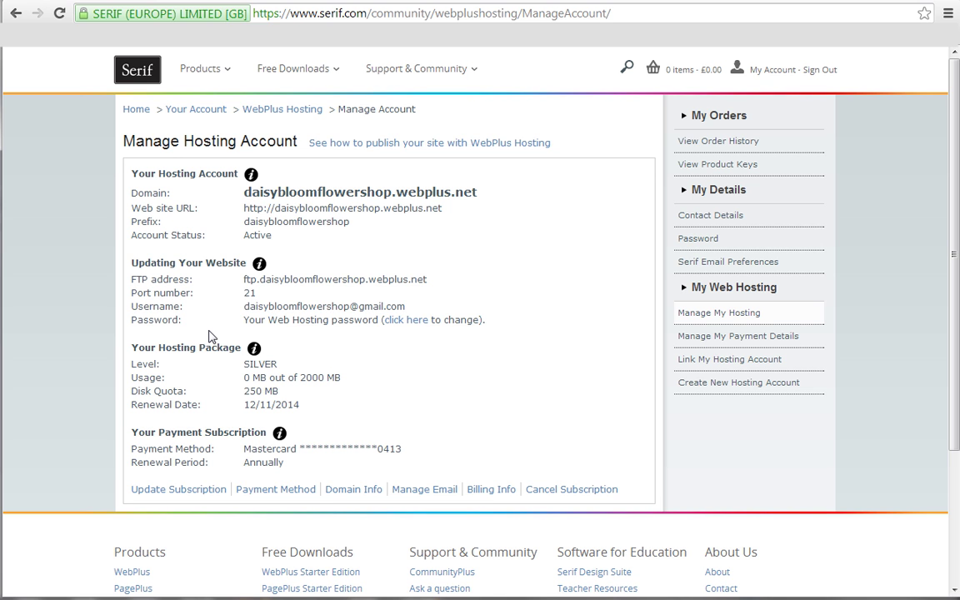
{"action": "key", "text": "alt+Tab"}
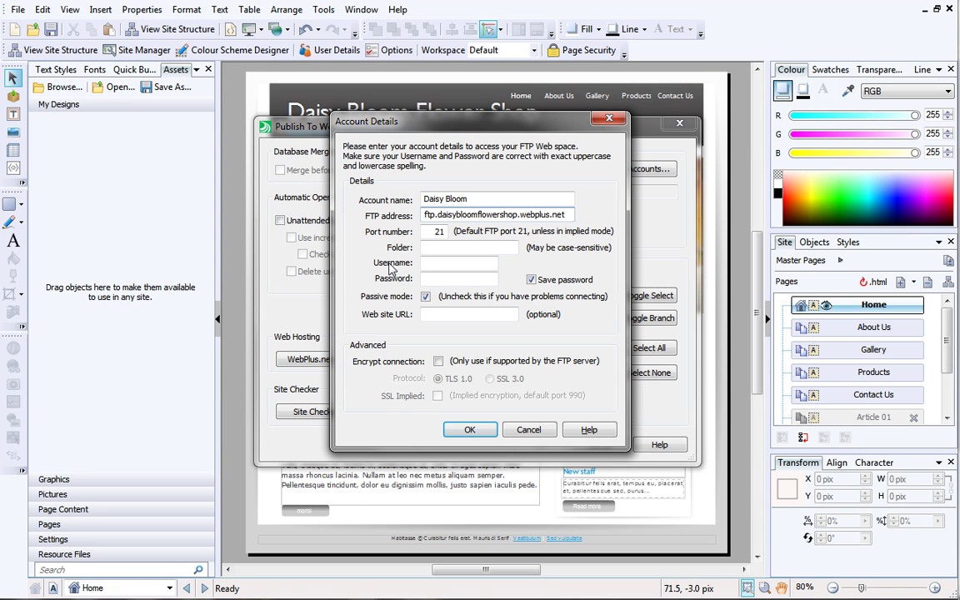
Copy the hosting username into the Username field and enter the FTP password.
{"action": "key", "text": "alt+Tab"}
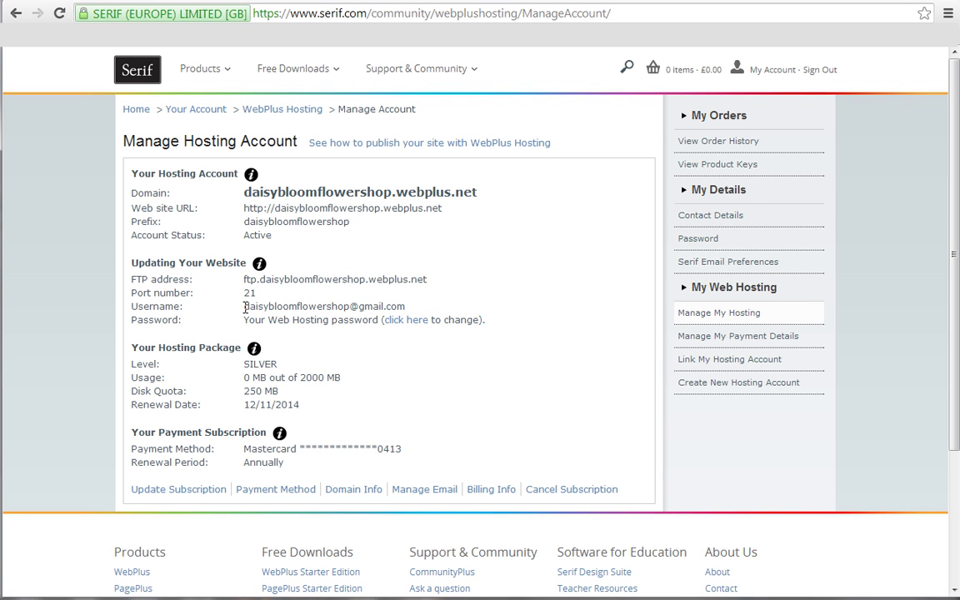
{"action": "left_click_drag", "start_coordinate": [244, 307], "coordinate": [408, 313]}
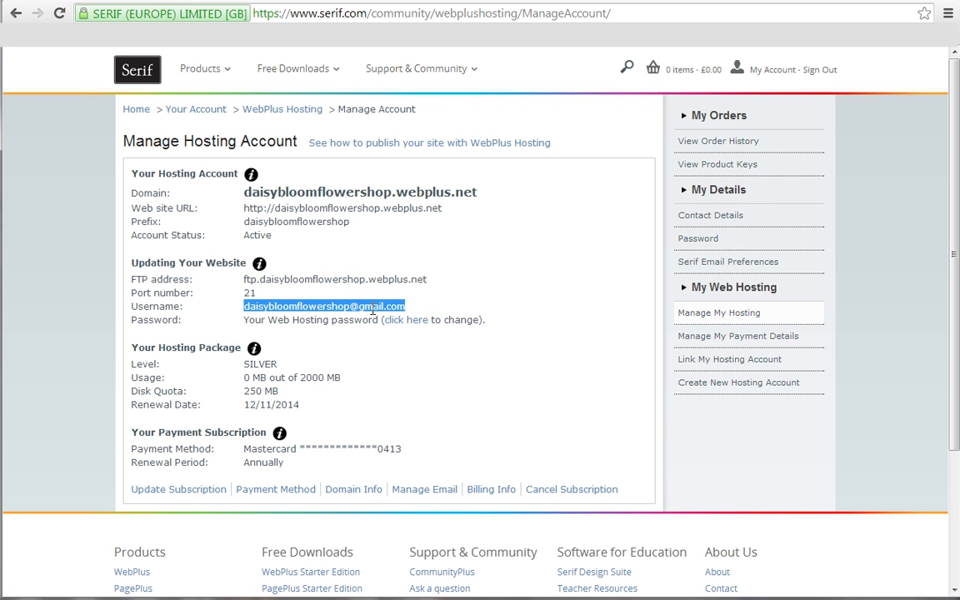
{"action": "right_click", "coordinate": [373, 310]}
{"action": "left_click", "coordinate": [382, 322]}
{"action": "key", "text": "alt+Tab"}
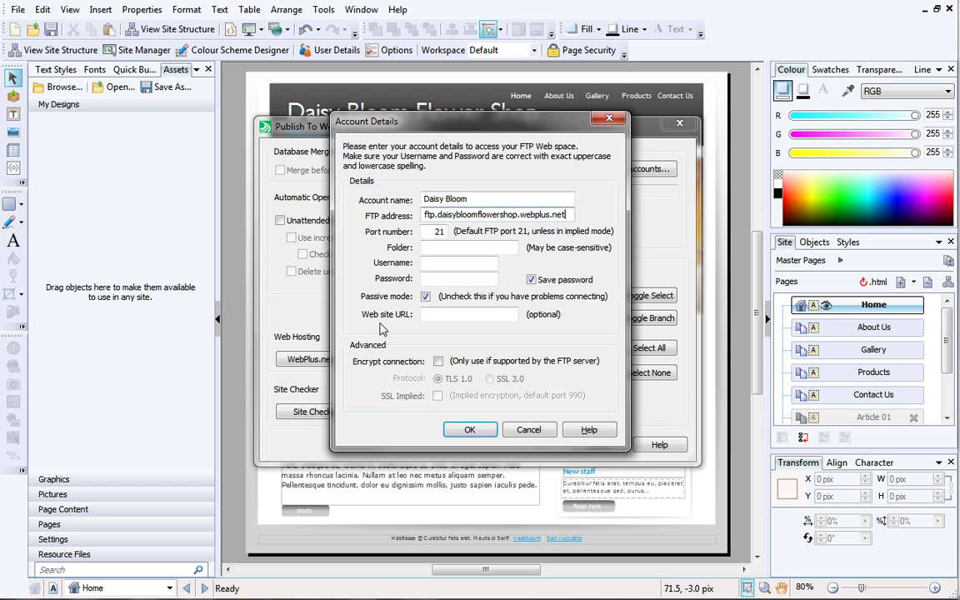
{"action": "left_click", "coordinate": [426, 262]}
{"action": "right_click", "coordinate": [426, 262]}
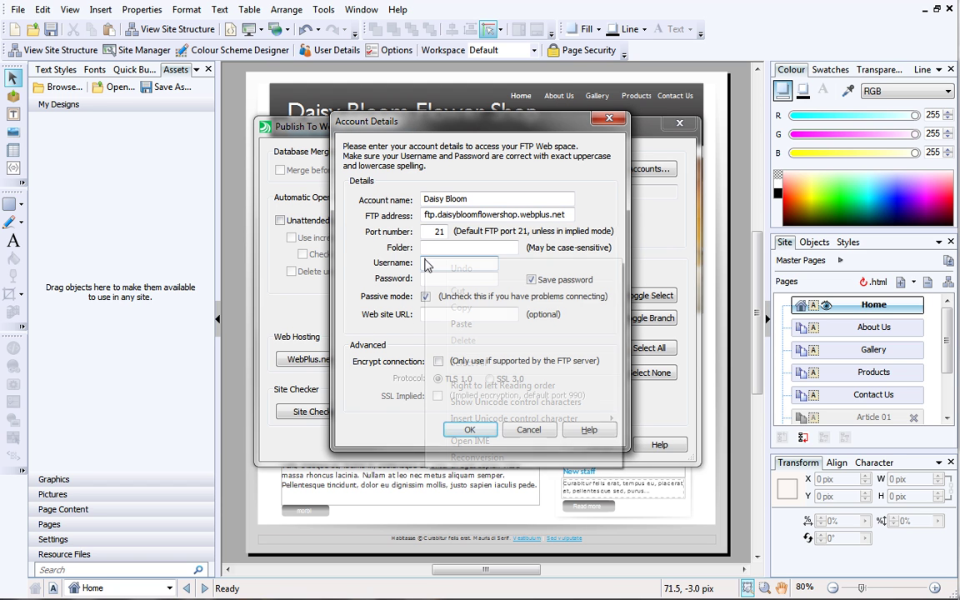
{"action": "left_click", "coordinate": [442, 324]}
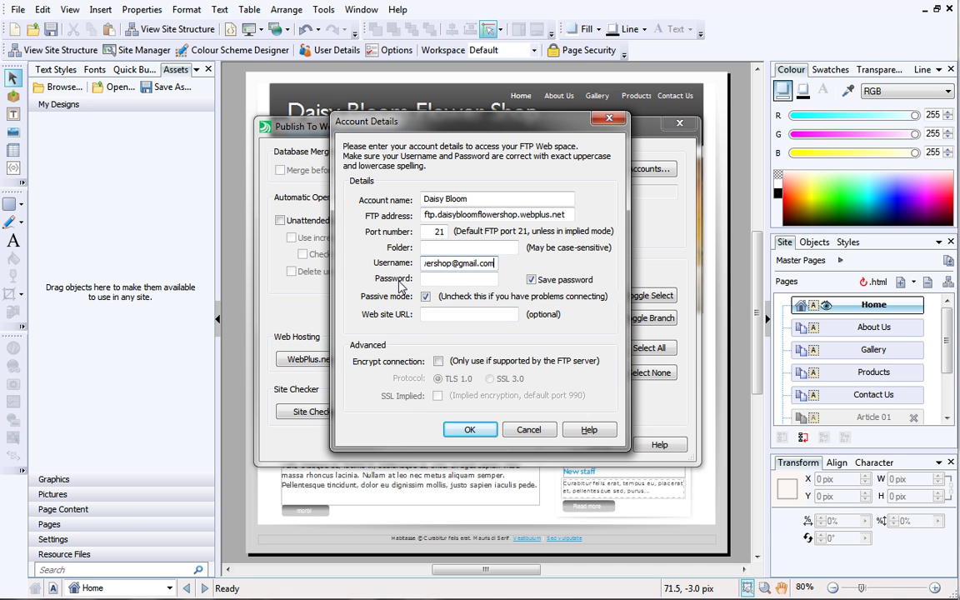
{"action": "left_click", "coordinate": [422, 280]}
{"action": "type", "text": "••••••••••"}
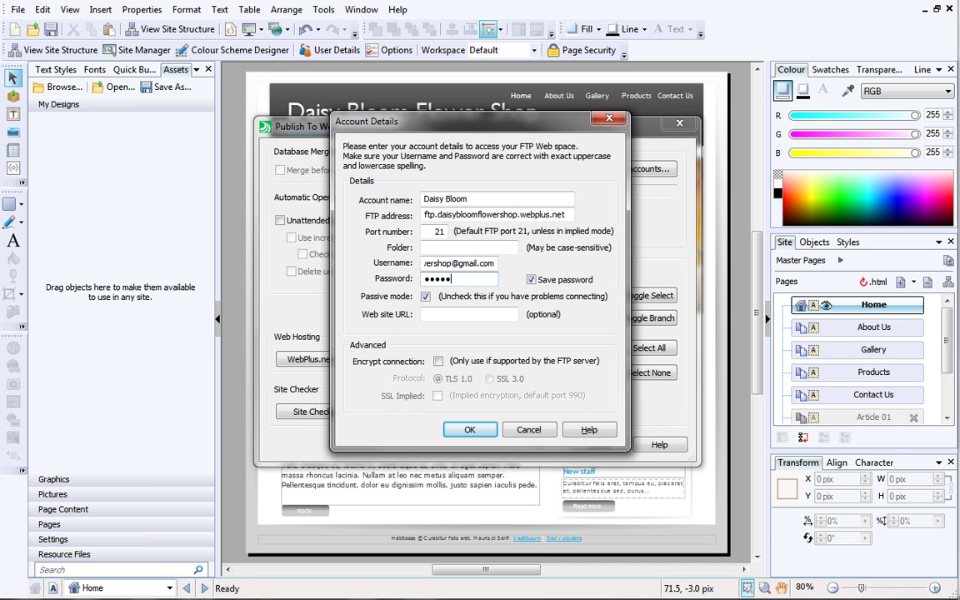
{"action": "type", "text": "••••"}
Copy the daisybloomflowershop.webplus.net site address into the Web site URL field.
{"action": "key", "text": "alt+Tab"}
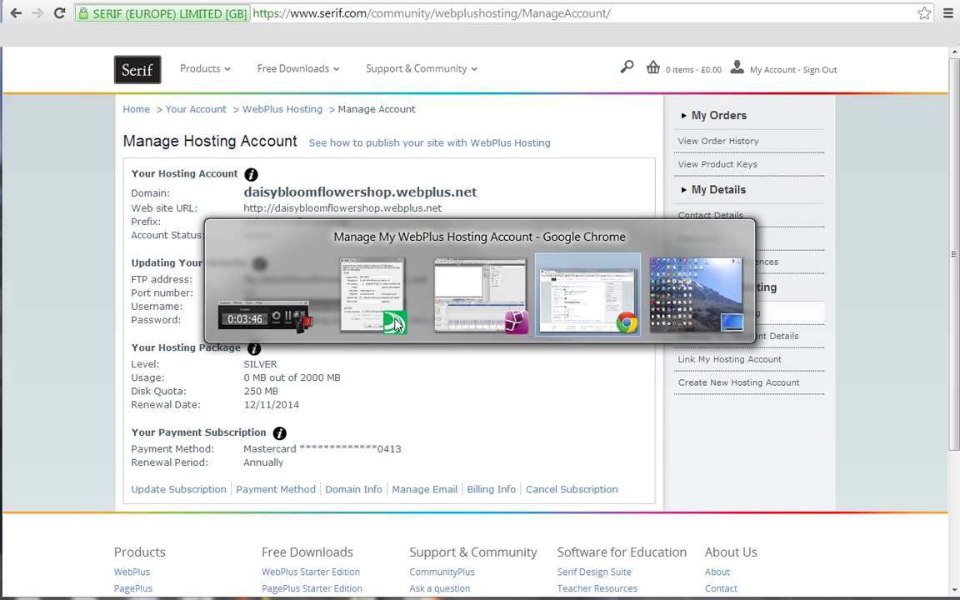
{"action": "left_click_drag", "start_coordinate": [245, 207], "coordinate": [454, 216]}
{"action": "right_click", "coordinate": [422, 209]}
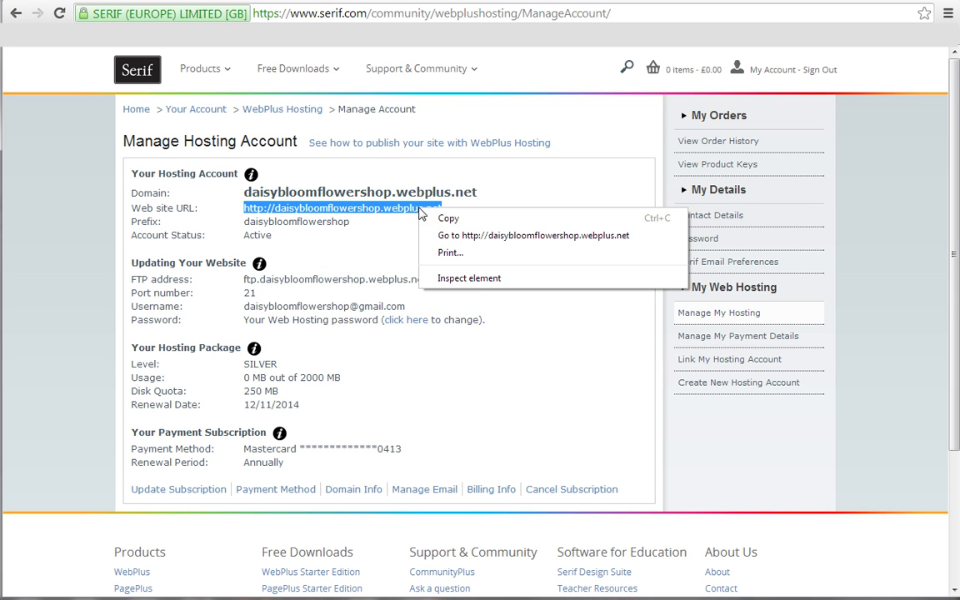
{"action": "left_click", "coordinate": [437, 214]}
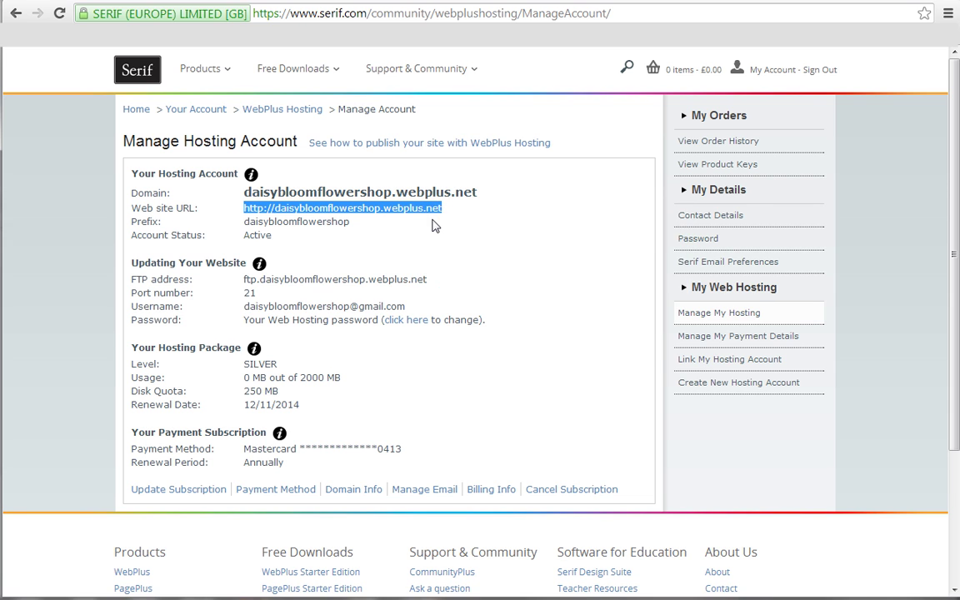
{"action": "key", "text": "alt+Tab"}
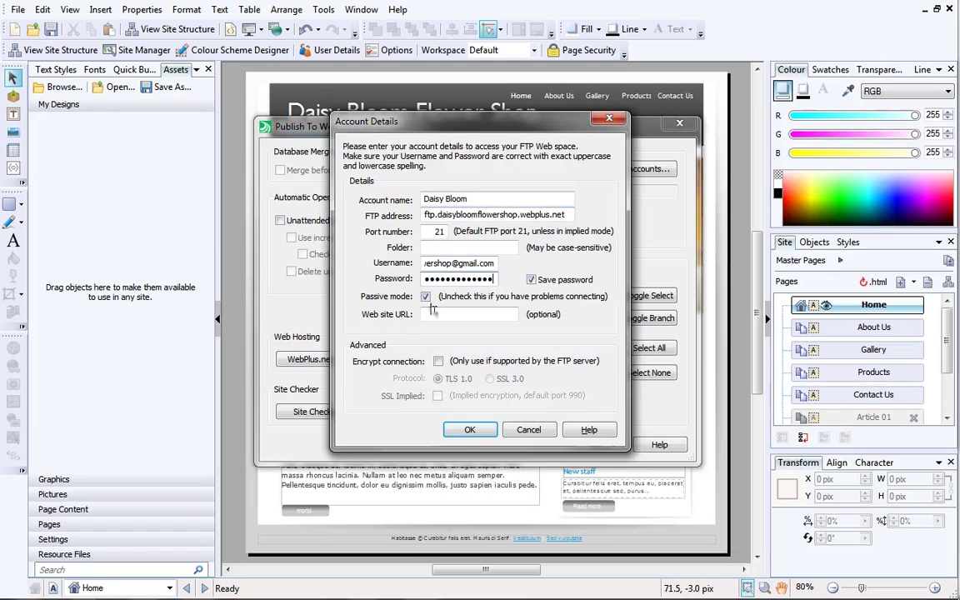
{"action": "right_click", "coordinate": [433, 315]}
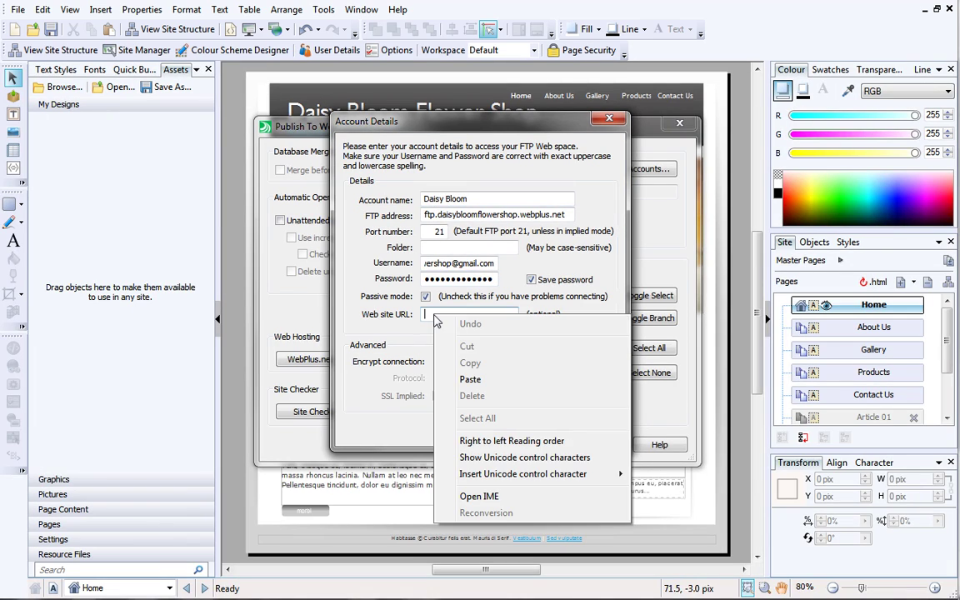
{"action": "left_click", "coordinate": [457, 381]}
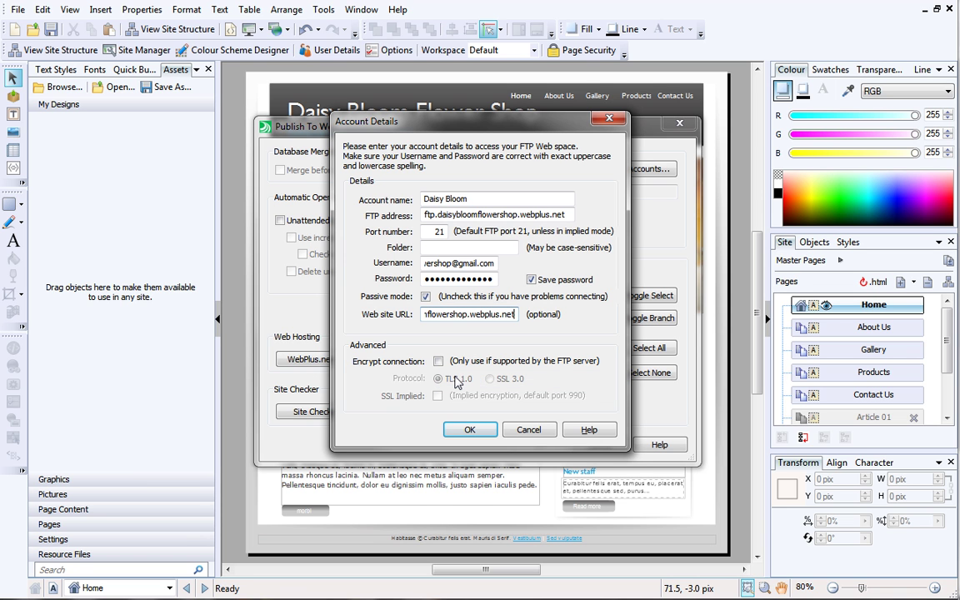
Confirm the account details and test the FTP connection, retrying until it succeeds.
{"action": "left_click", "coordinate": [471, 431]}
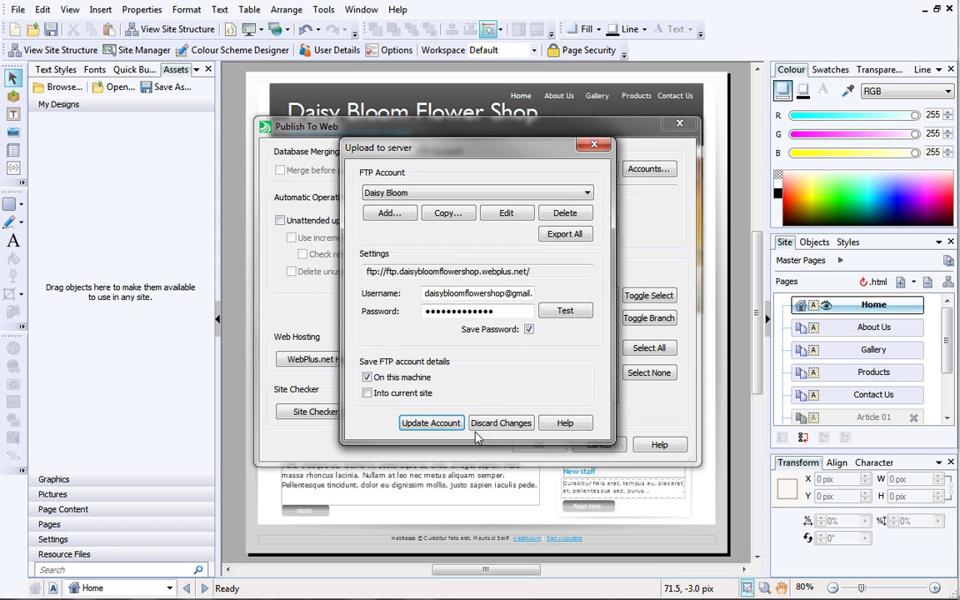
{"action": "left_click", "coordinate": [566, 314]}
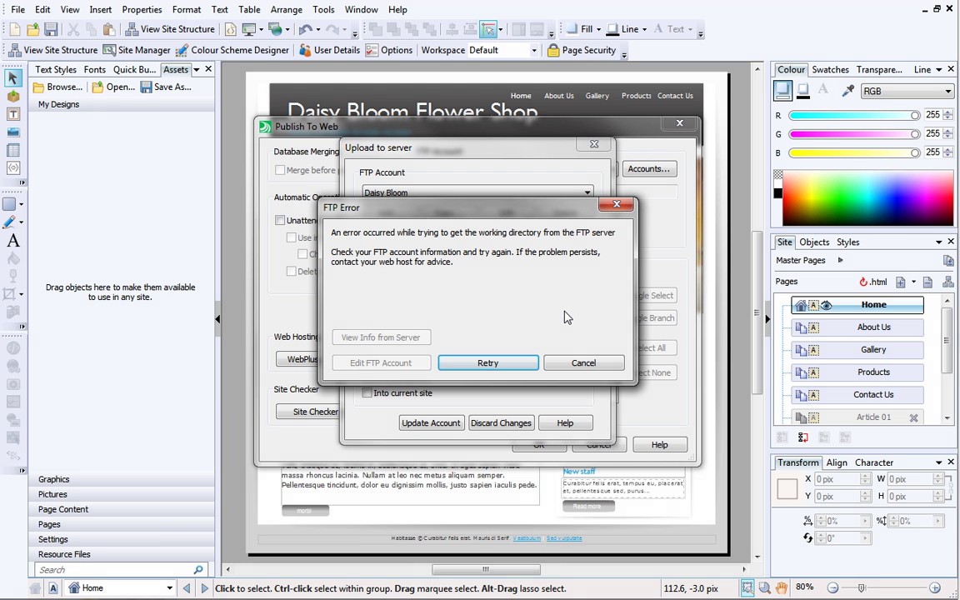
{"action": "left_click", "coordinate": [510, 365]}
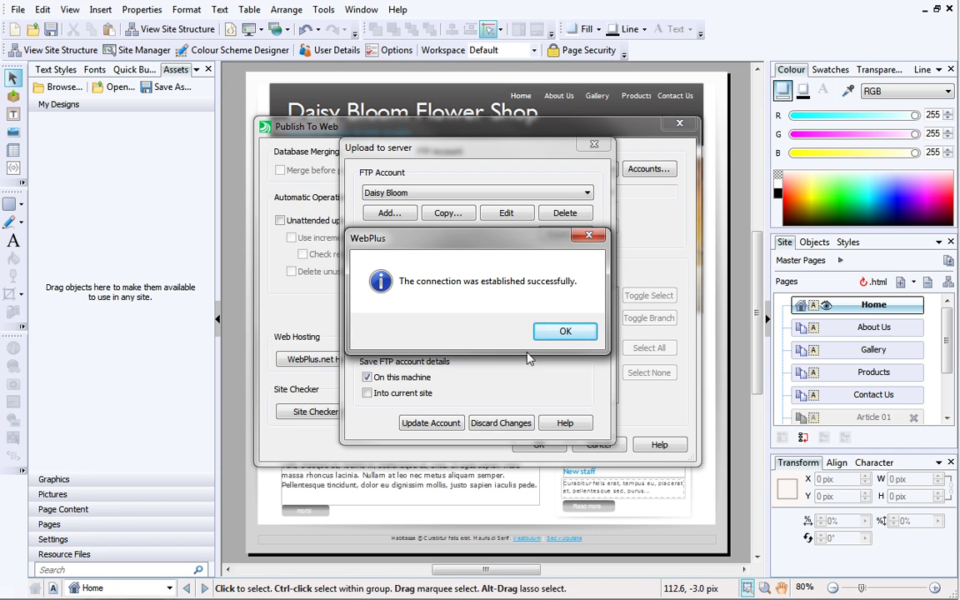
{"action": "left_click", "coordinate": [549, 334]}
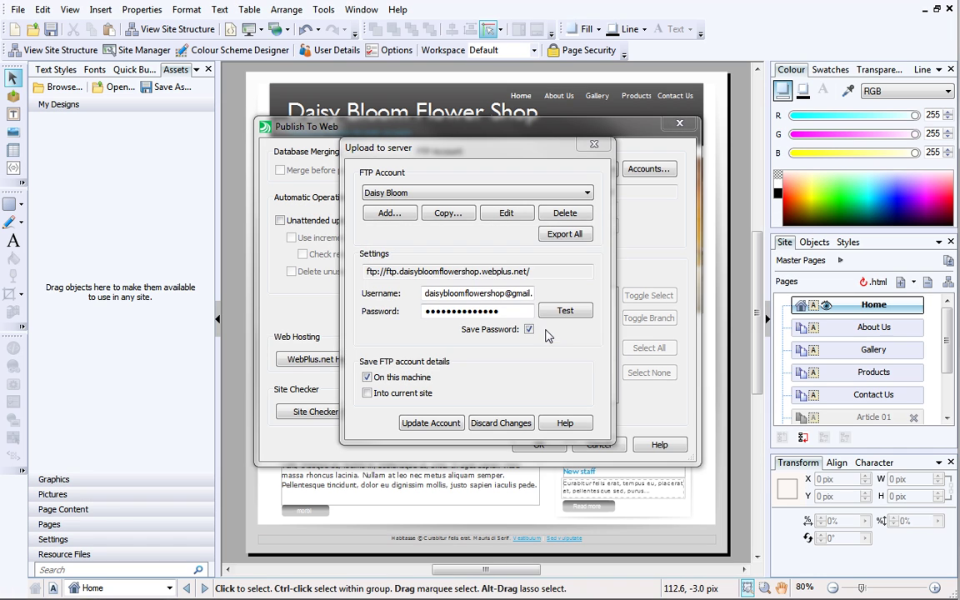
Update the account, enable Publish All Pages and back up the document to the remote server.
{"action": "left_click", "coordinate": [445, 424]}
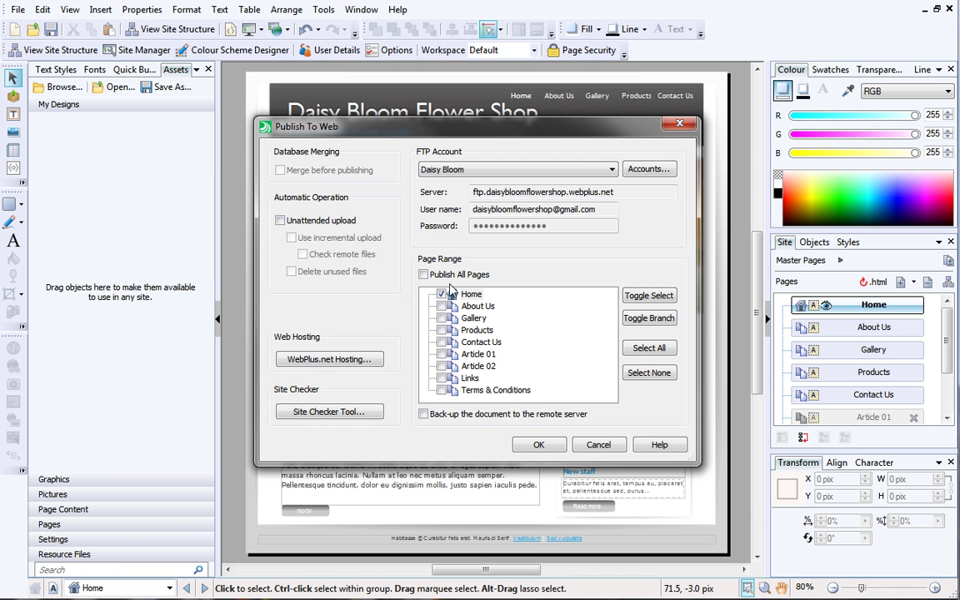
{"action": "left_click", "coordinate": [423, 275]}
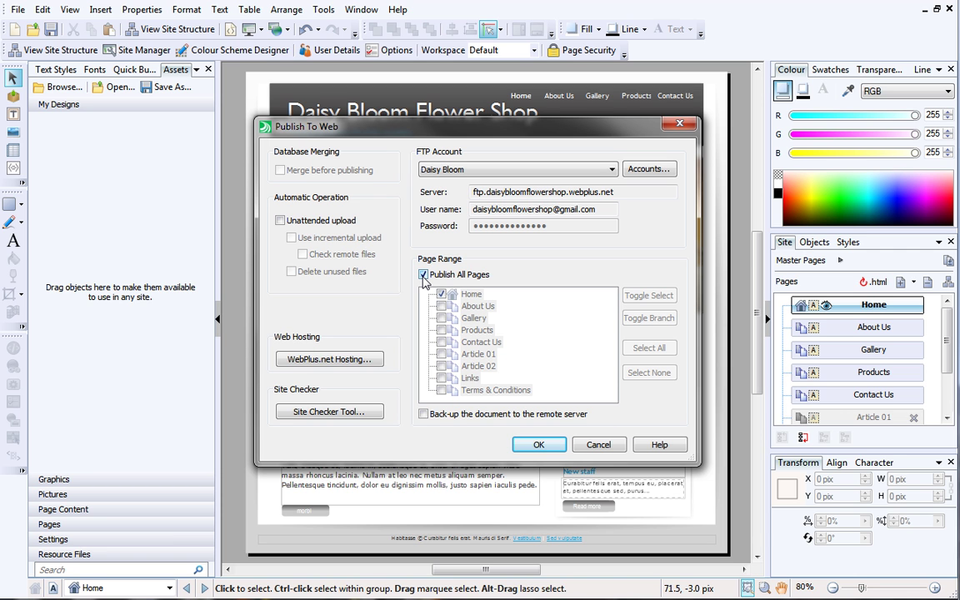
{"action": "left_click", "coordinate": [423, 414]}
Publish, saving Flower Shop.wpp first, and close the report after all 126 files upload.
{"action": "left_click", "coordinate": [524, 446]}
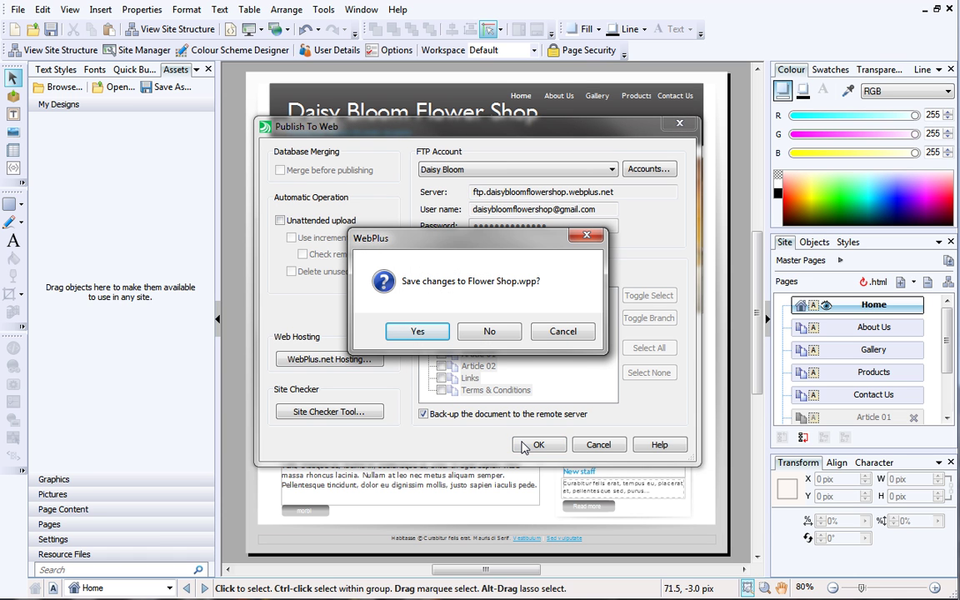
{"action": "left_click", "coordinate": [420, 332]}
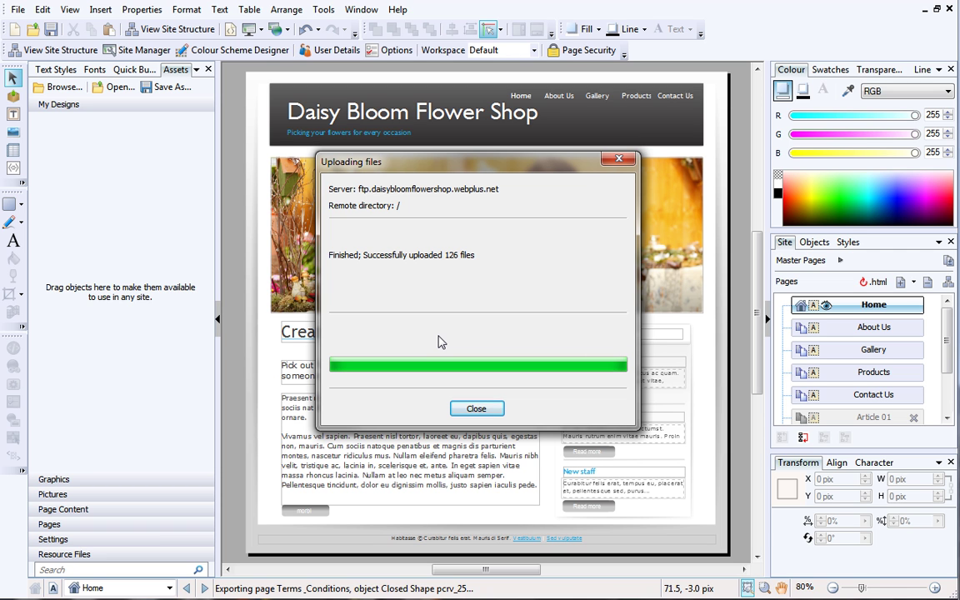
{"action": "left_click", "coordinate": [463, 411]}
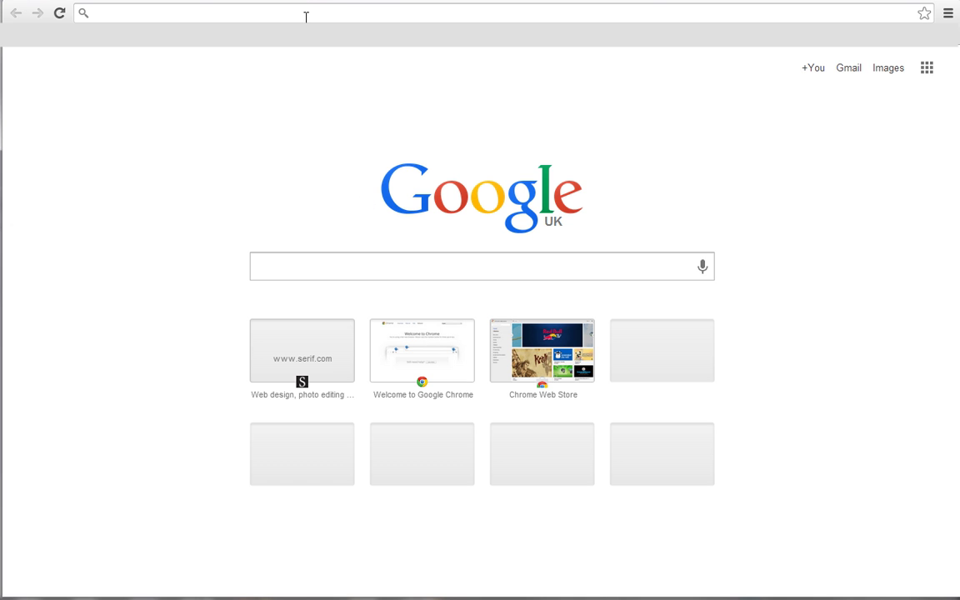
{"action": "left_click", "coordinate": [304, 13]}
{"action": "type", "text": "http://daisybloom"}
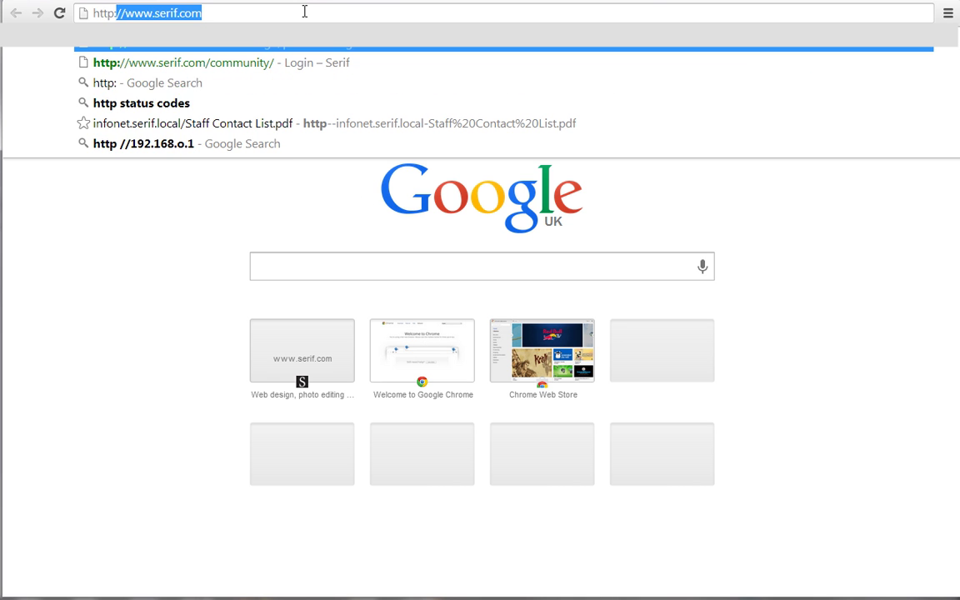
{"action": "type", "text": "flowershop.webplus.net"}
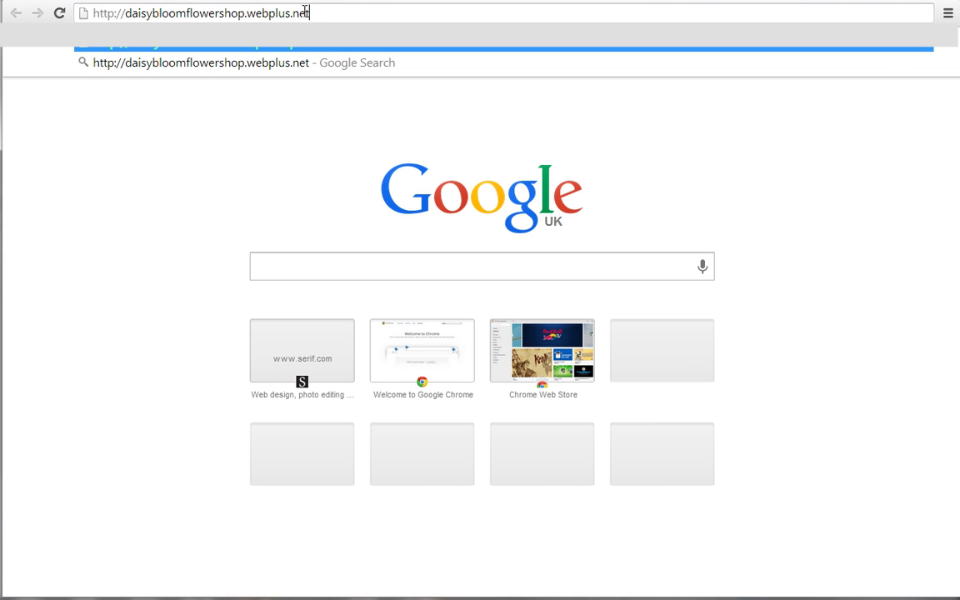
{"action": "key", "text": "Return"}
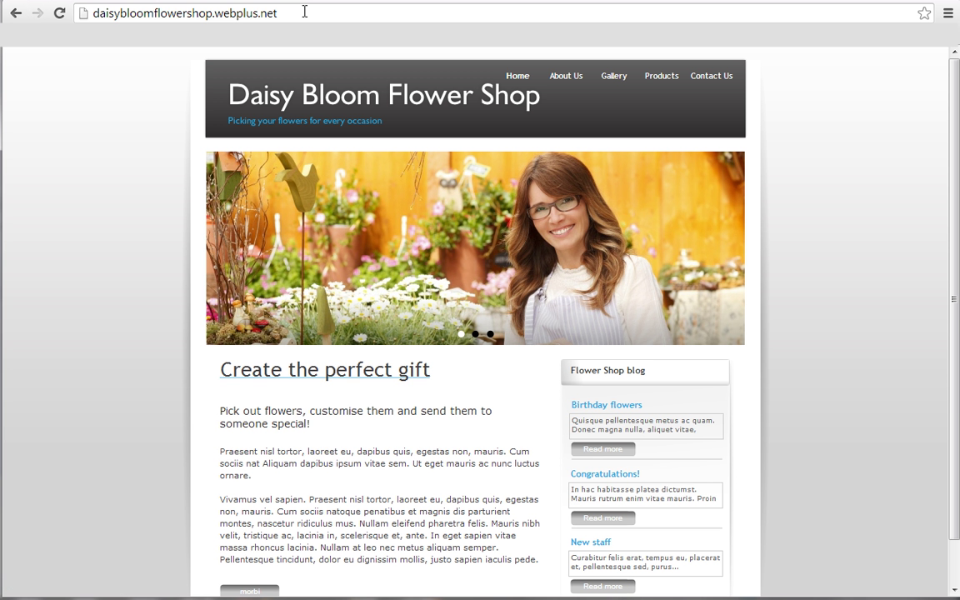